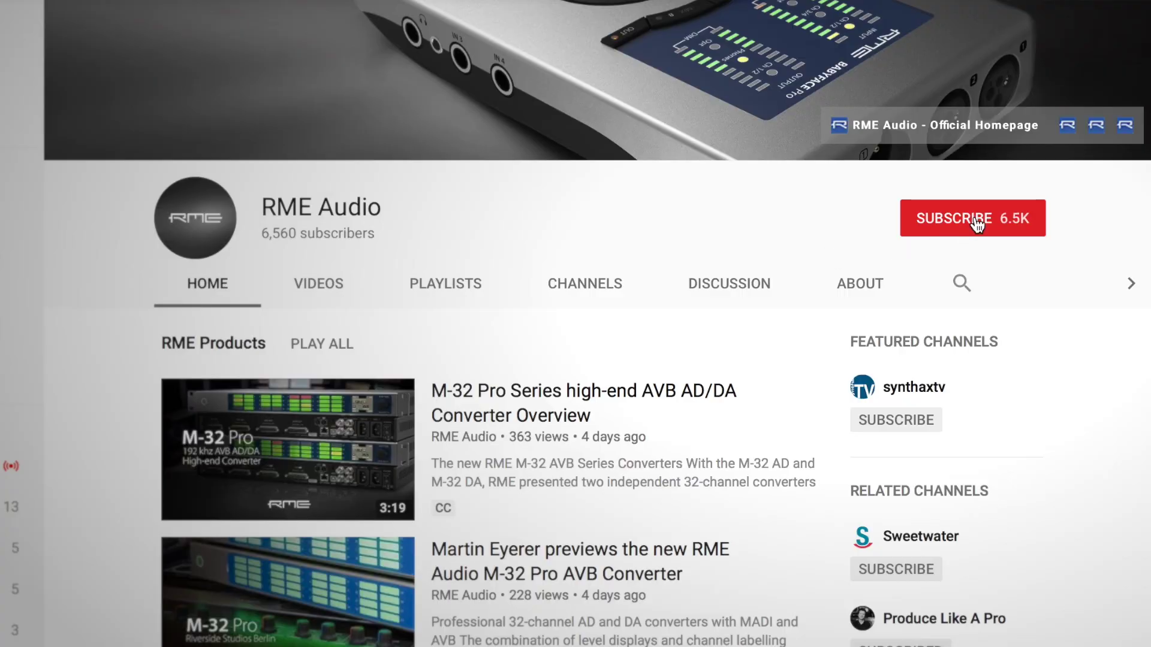
Subscribe to the RME Audio channel and turn on notifications for every new video
{"action": "left_click", "coordinate": [976, 220]}
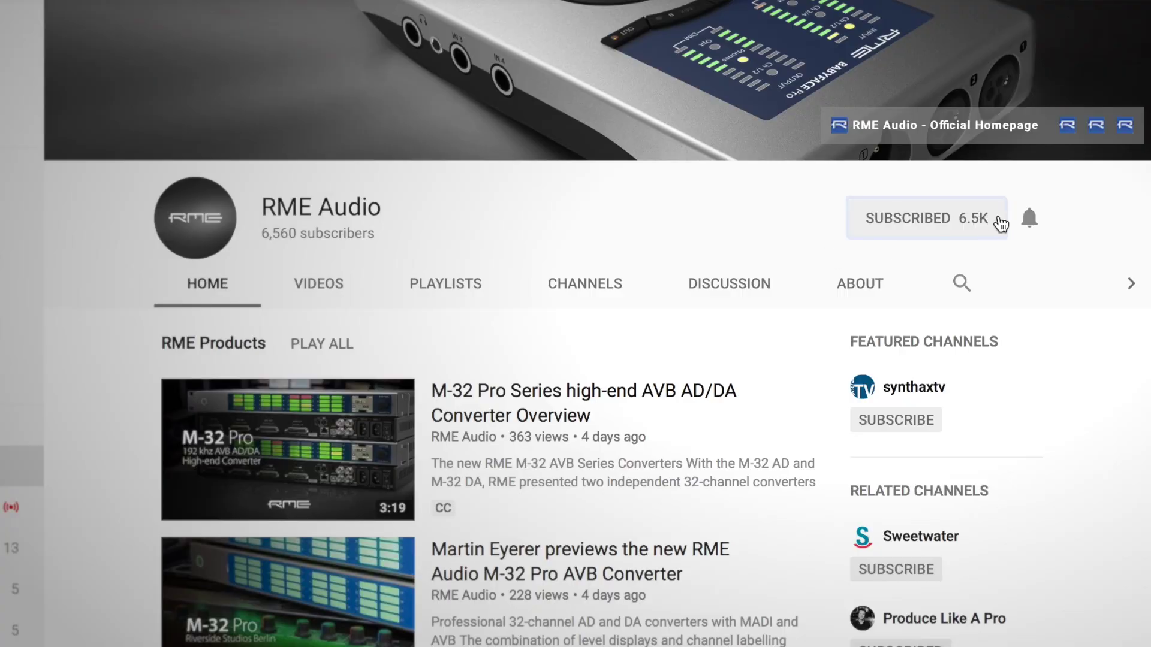
{"action": "left_click", "coordinate": [1031, 225]}
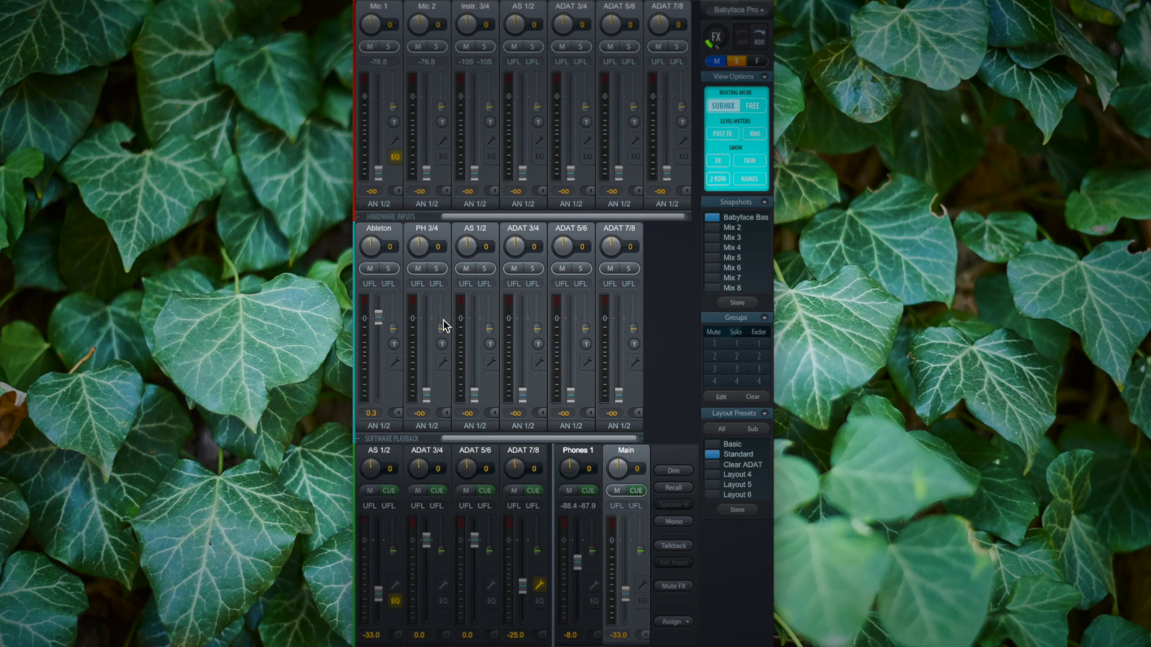
Keep the Mic 1 name, then toggle NAMES to show port labels like AN 1
{"action": "double_click", "coordinate": [376, 11]}
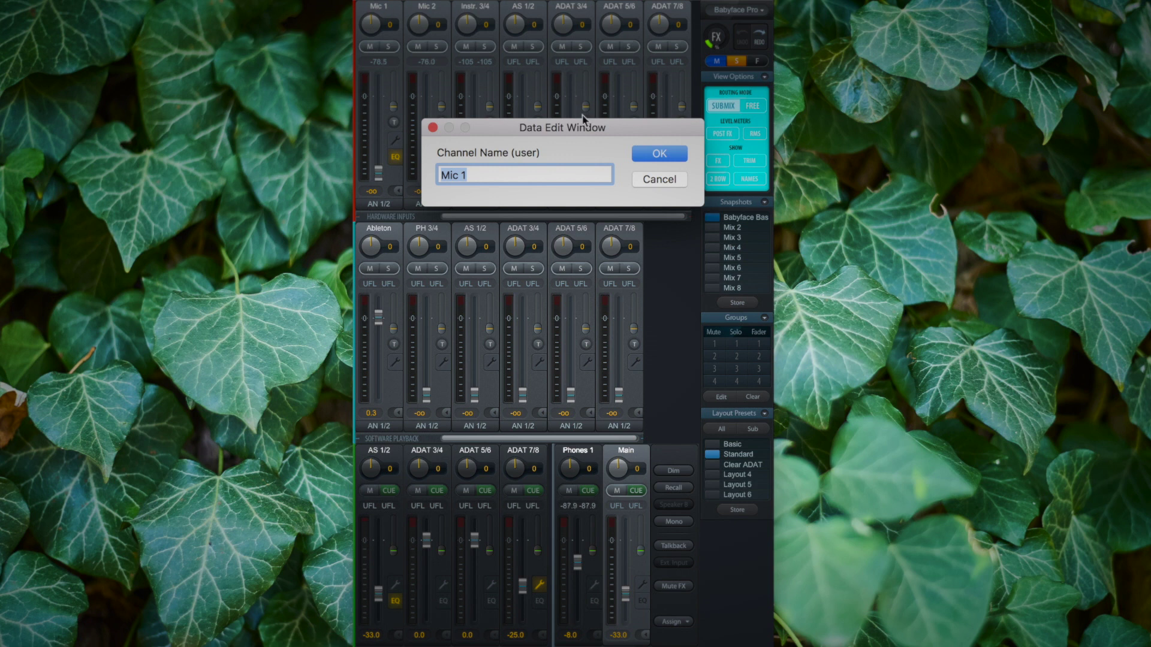
{"action": "left_click", "coordinate": [639, 154]}
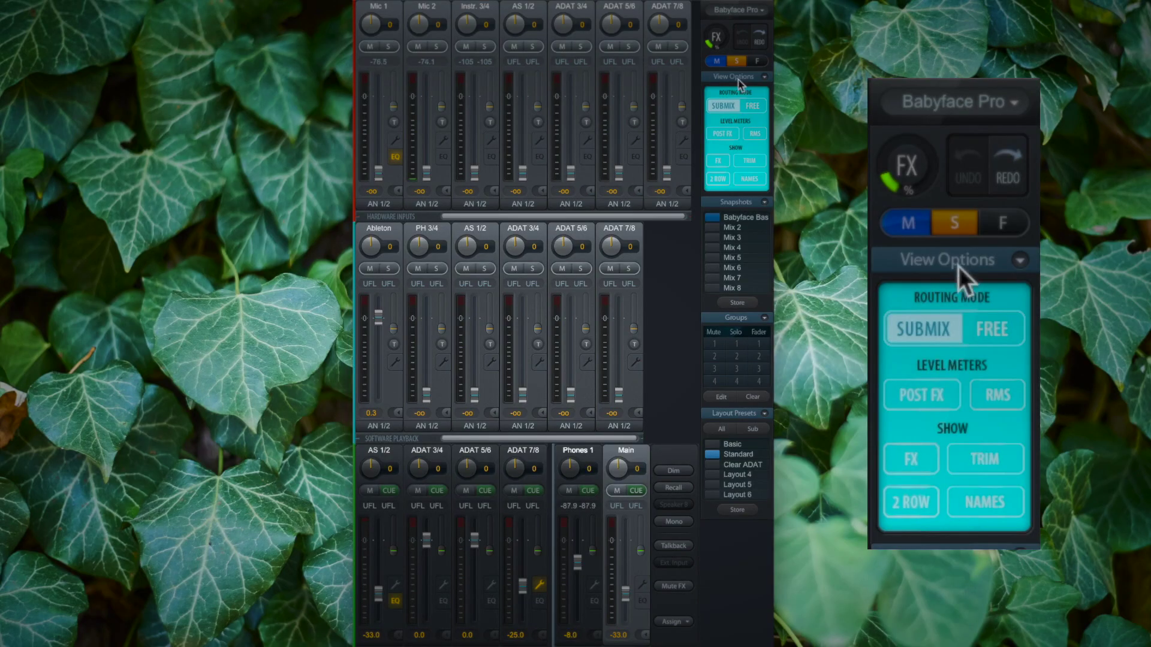
{"action": "left_click", "coordinate": [749, 179]}
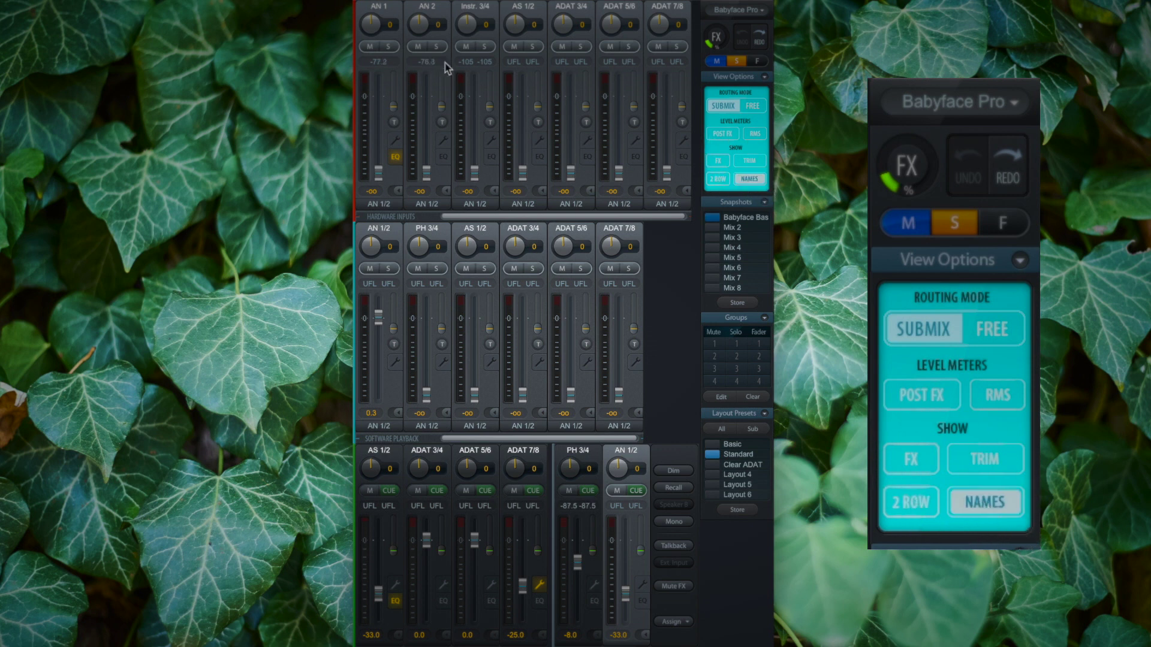
{"action": "left_click", "coordinate": [751, 179]}
{"action": "left_click", "coordinate": [750, 179]}
{"action": "left_click", "coordinate": [750, 179]}
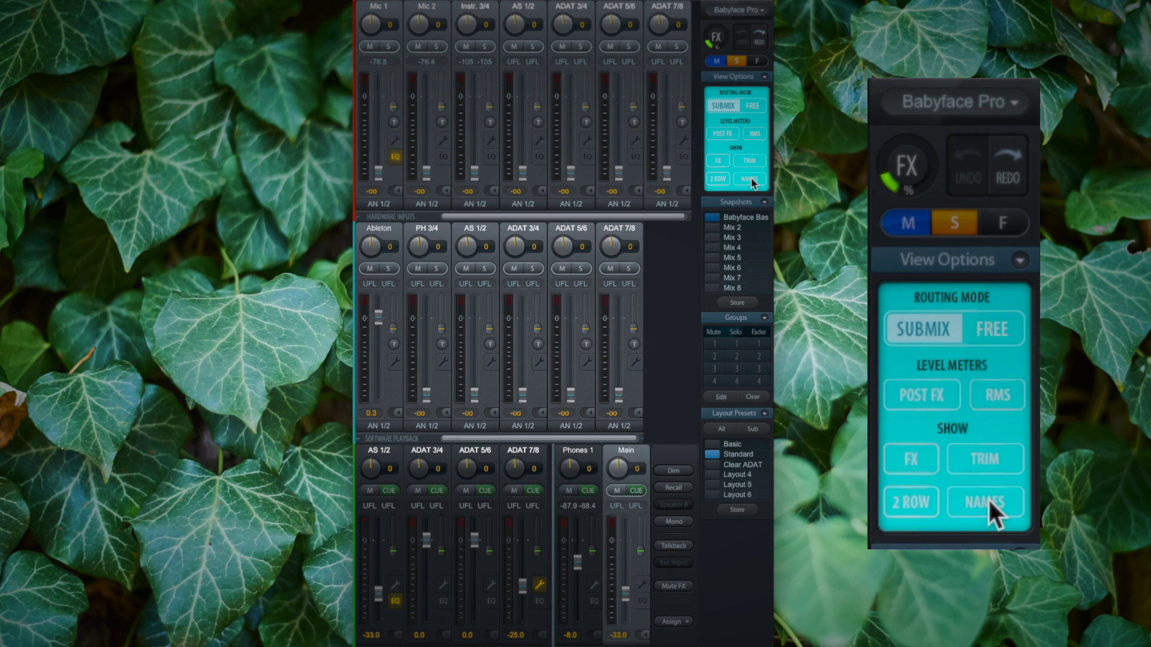
{"action": "left_click", "coordinate": [750, 179]}
{"action": "left_click", "coordinate": [751, 179]}
{"action": "left_click", "coordinate": [750, 179]}
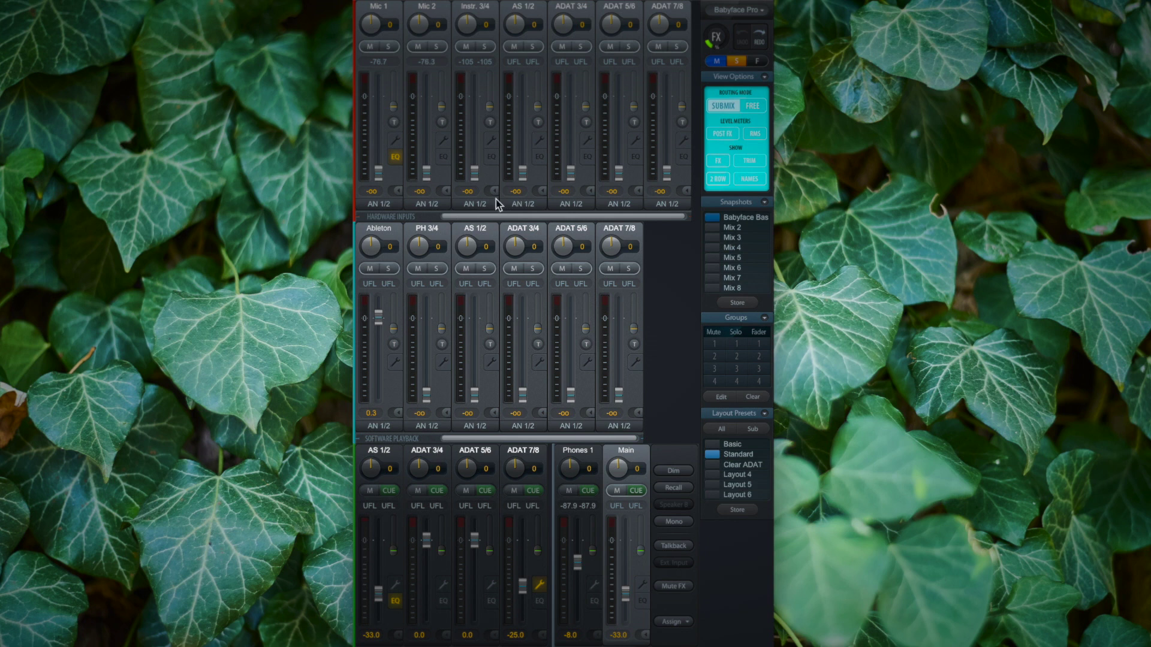
{"action": "left_click", "coordinate": [443, 190]}
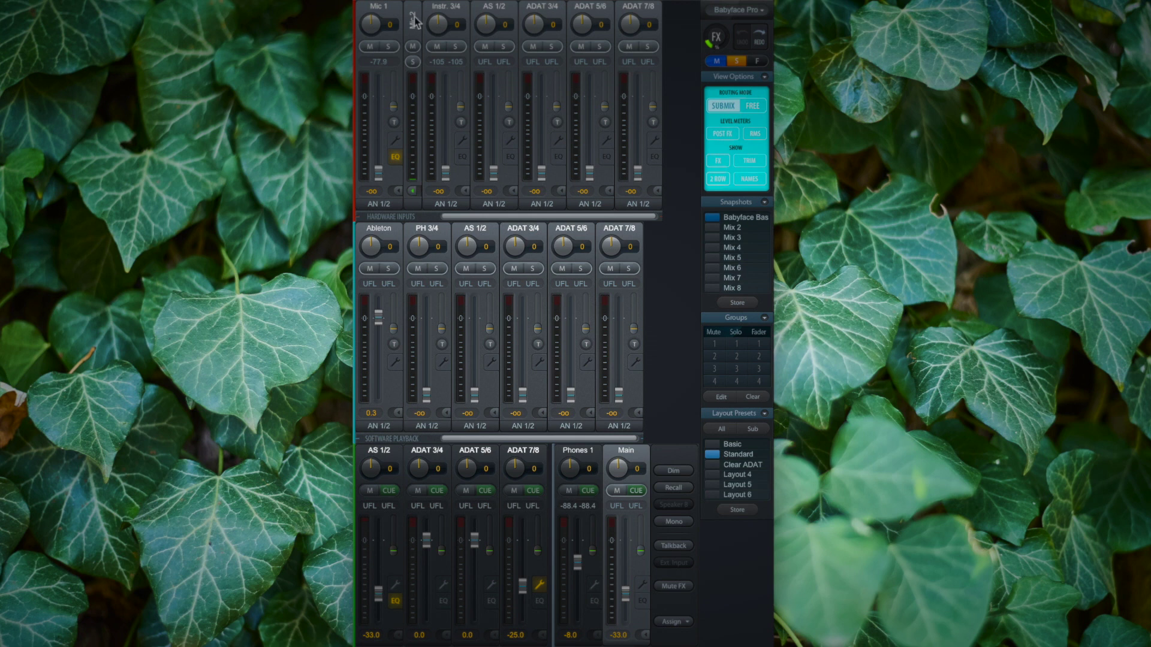
{"action": "left_click", "coordinate": [412, 190]}
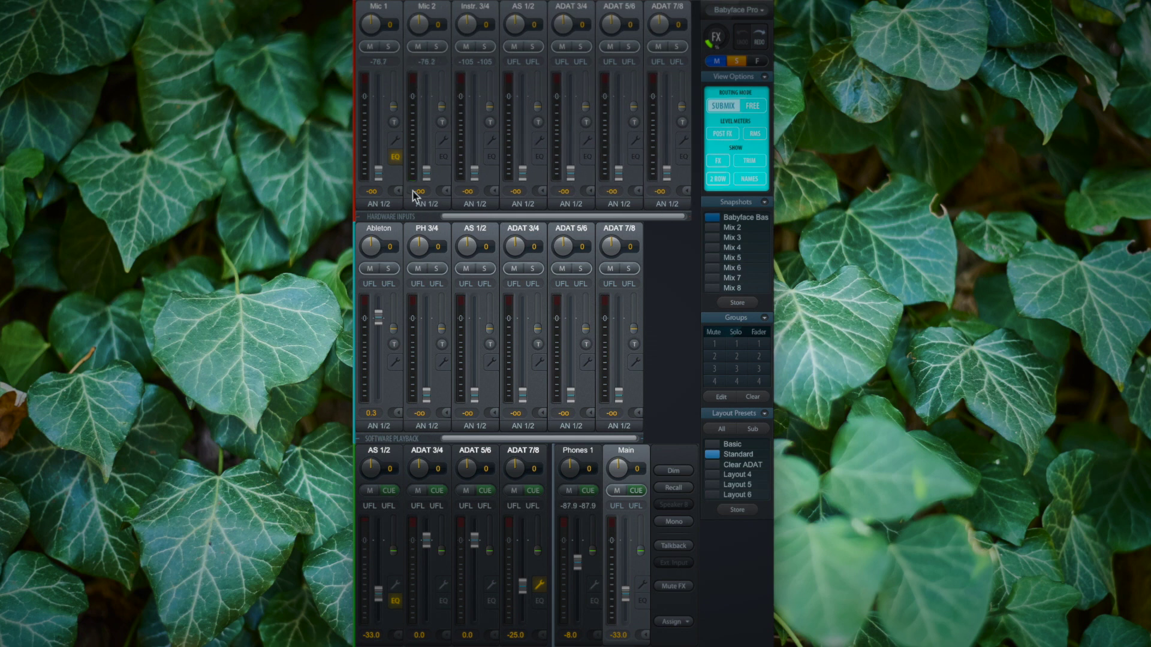
{"action": "left_click", "coordinate": [492, 191], "text": "ctrl"}
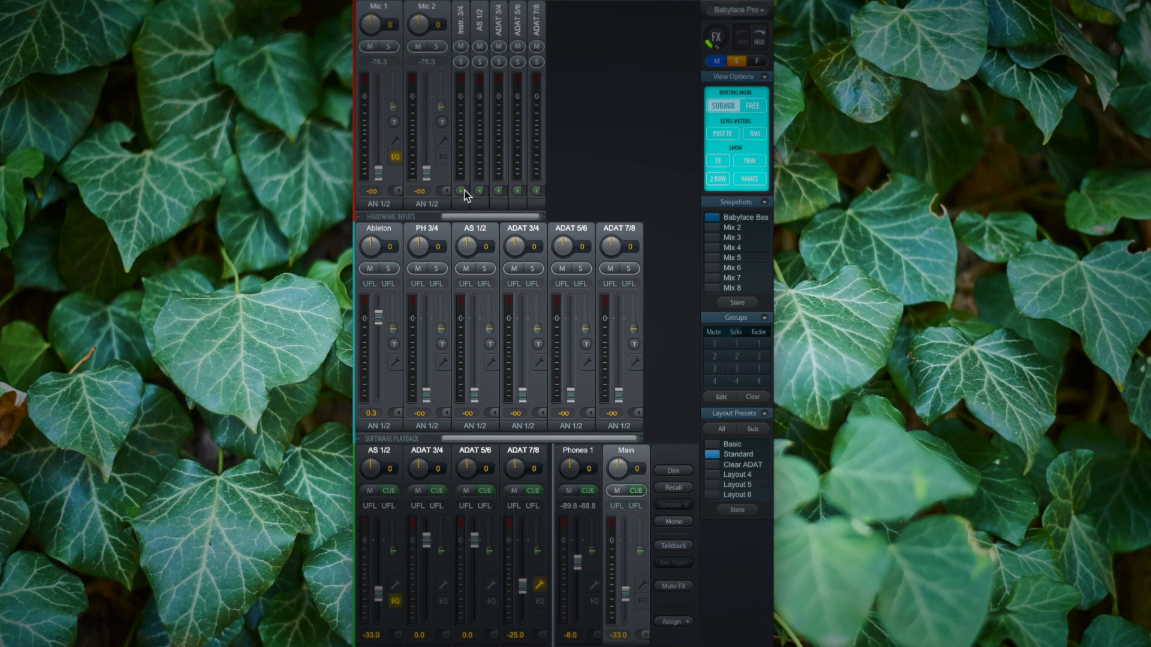
{"action": "left_click", "coordinate": [460, 190], "text": "ctrl"}
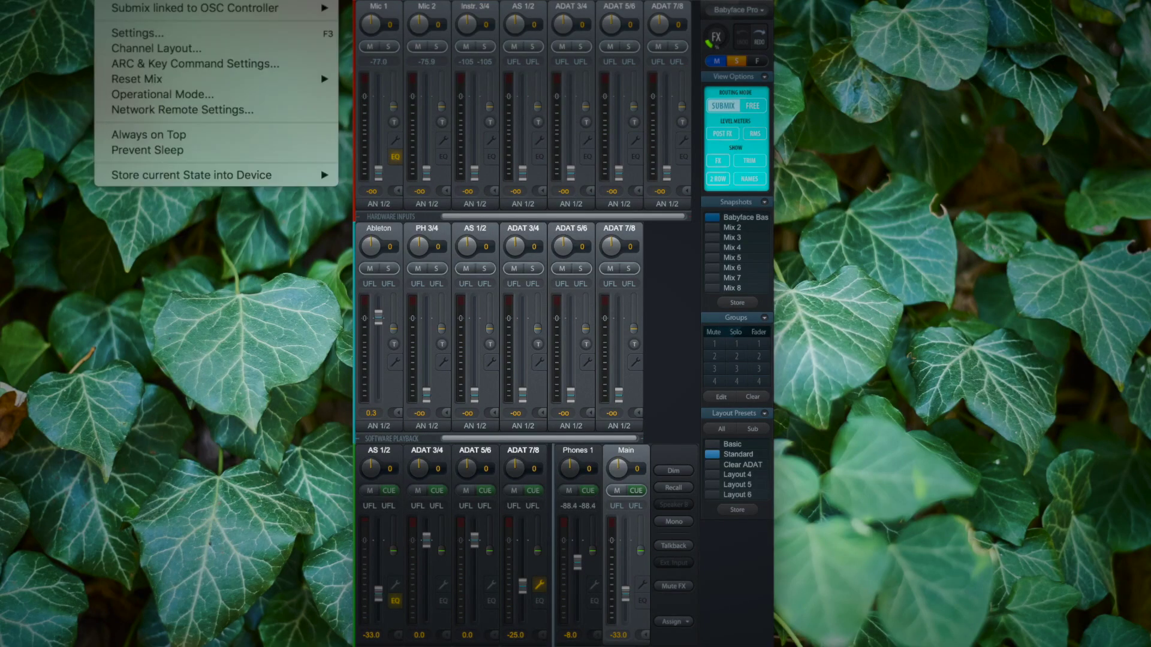
Open Channel Layout beside the mixer, check Playbacks and Outputs, and return to Inputs
{"action": "left_click", "coordinate": [221, 53]}
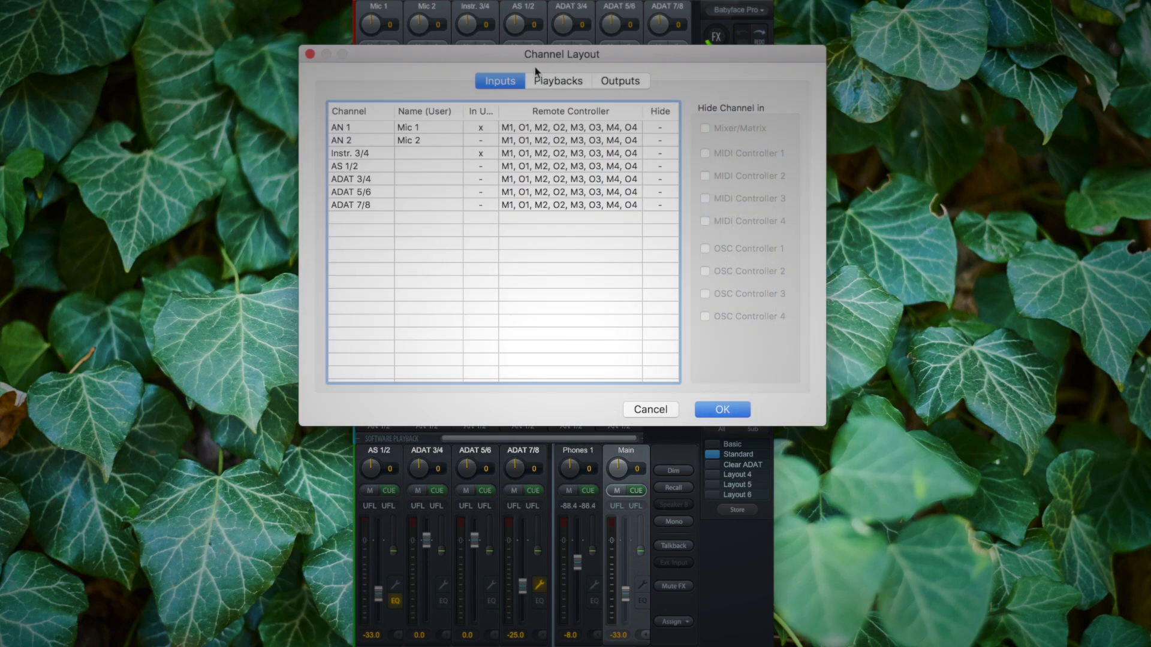
{"action": "left_click_drag", "start_coordinate": [505, 52], "coordinate": [968, 103]}
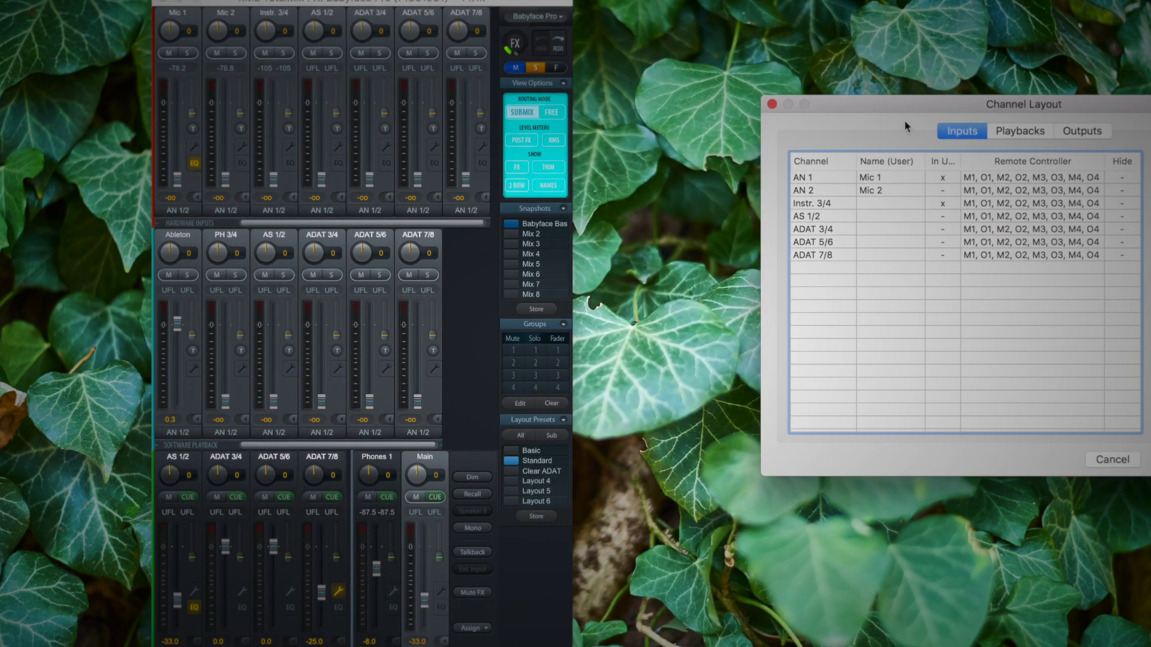
{"action": "left_click_drag", "start_coordinate": [1095, 105], "coordinate": [987, 102]}
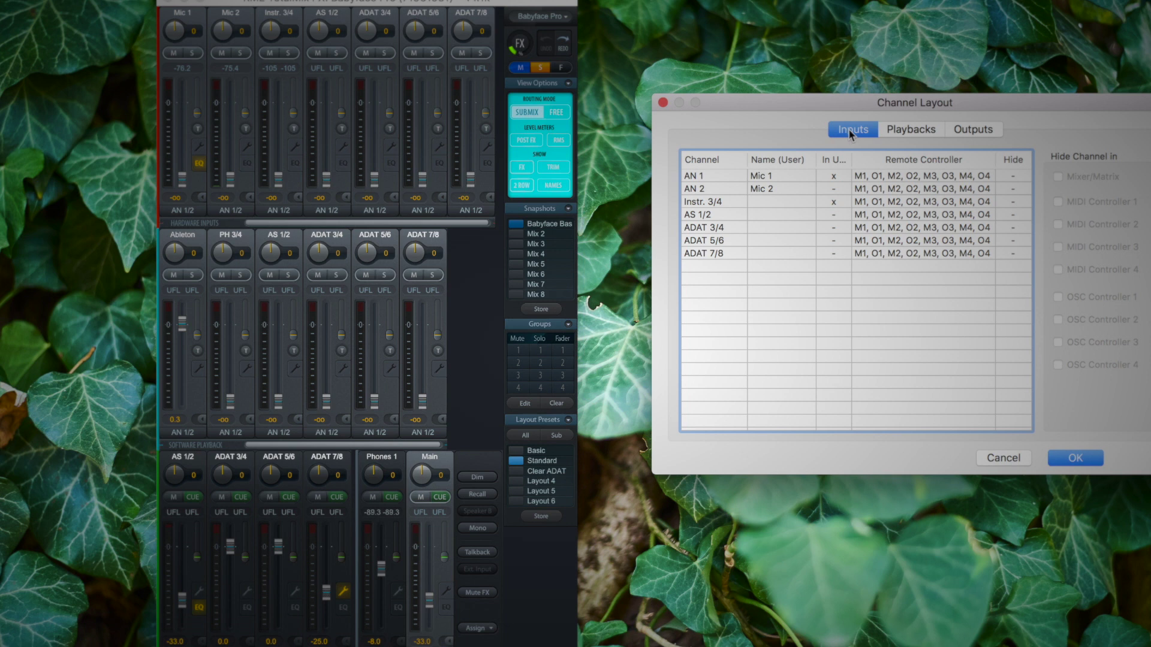
{"action": "left_click", "coordinate": [902, 131]}
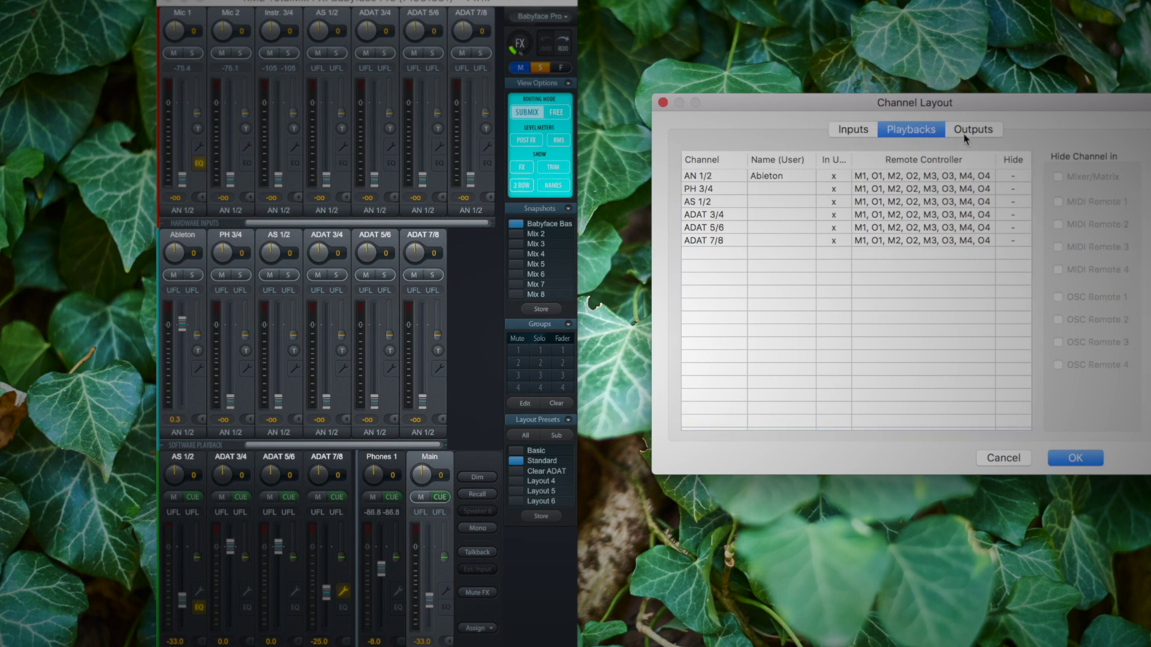
{"action": "left_click", "coordinate": [980, 128]}
{"action": "left_click", "coordinate": [845, 131]}
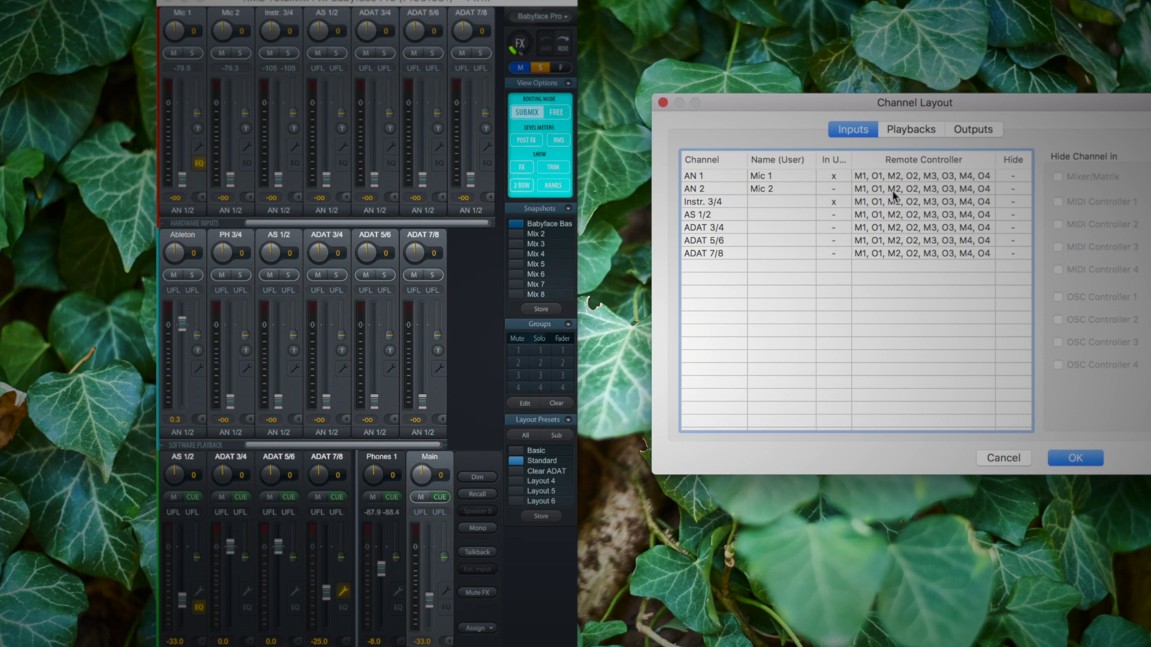
Select inputs AN 2 through ADAT 7/8, tick Hide Channel in Mixer/Matrix, and apply
{"action": "left_click", "coordinate": [723, 204]}
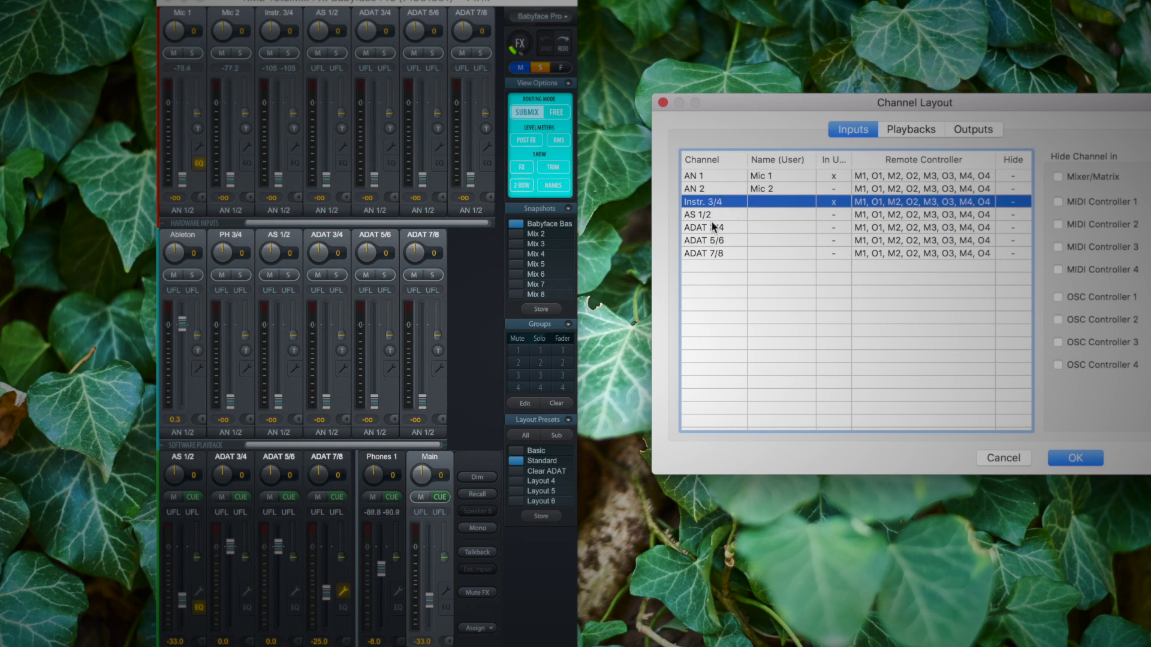
{"action": "left_click", "coordinate": [717, 225]}
{"action": "left_click", "coordinate": [724, 254]}
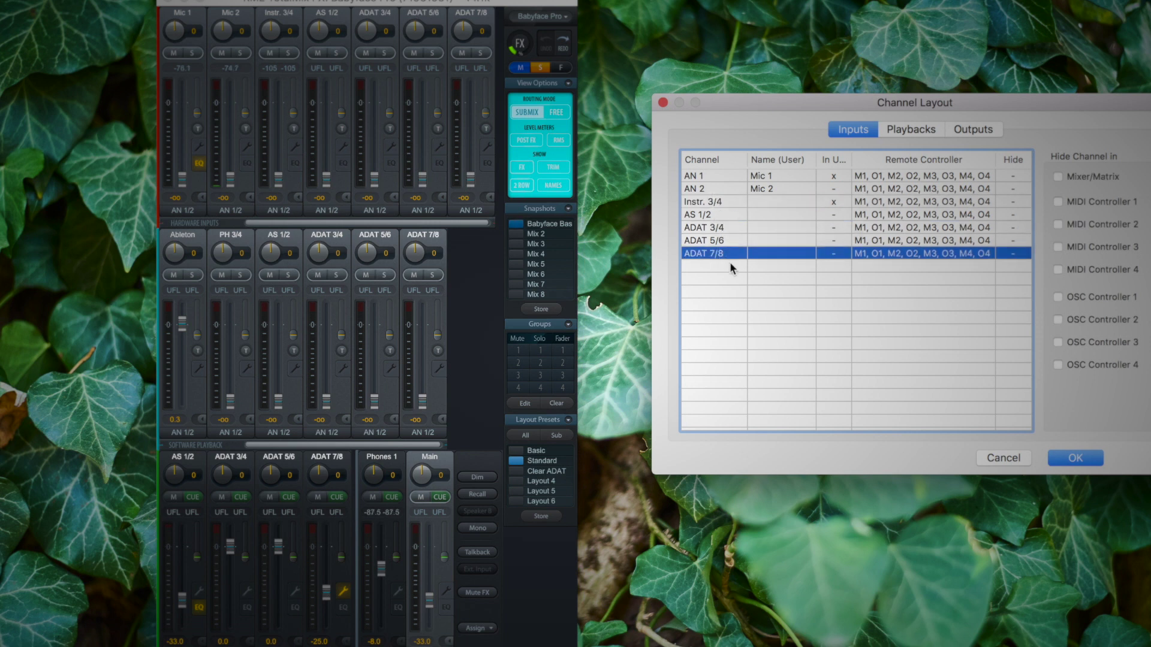
{"action": "left_click", "coordinate": [707, 202]}
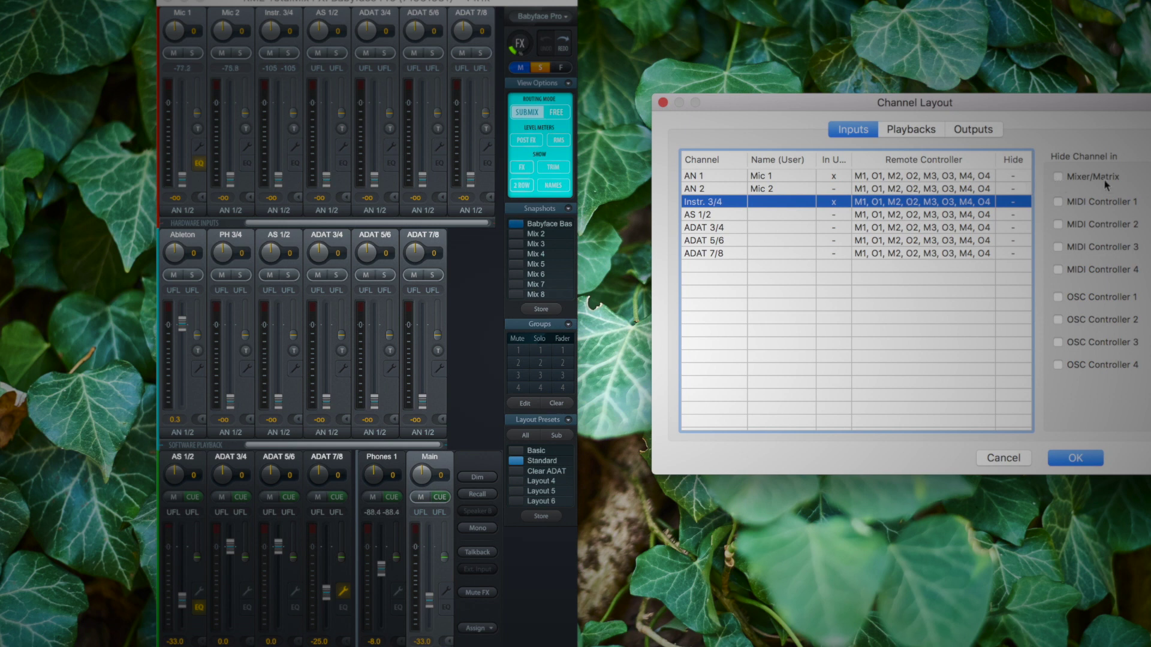
{"action": "left_click", "coordinate": [715, 254], "text": "shift"}
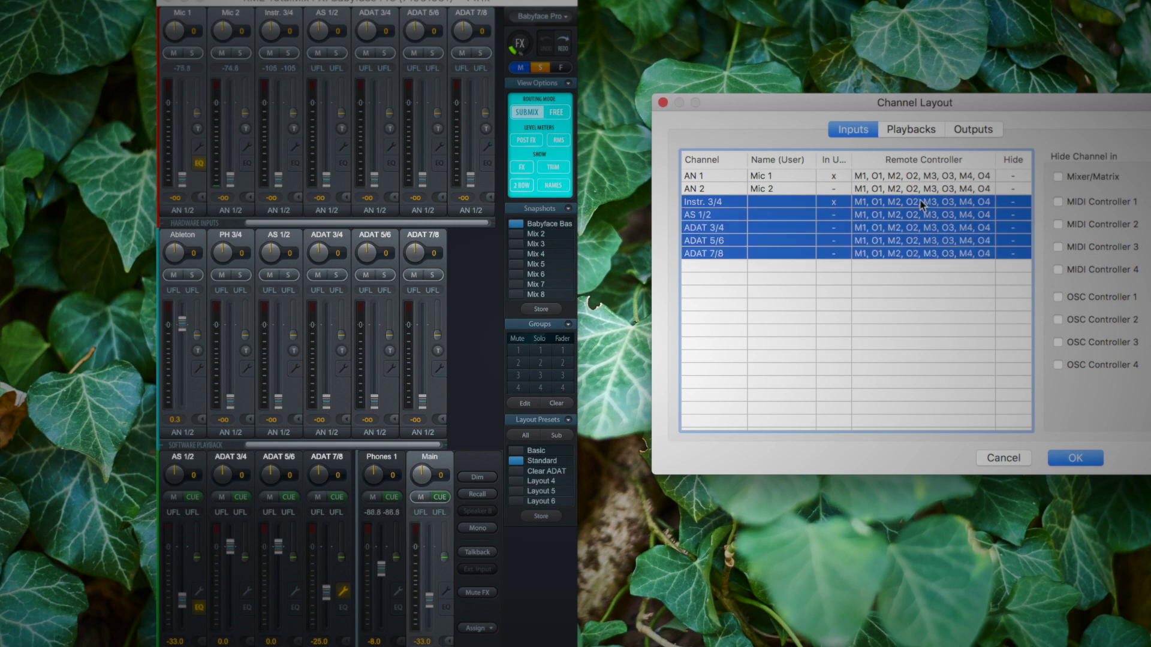
{"action": "left_click", "coordinate": [693, 191]}
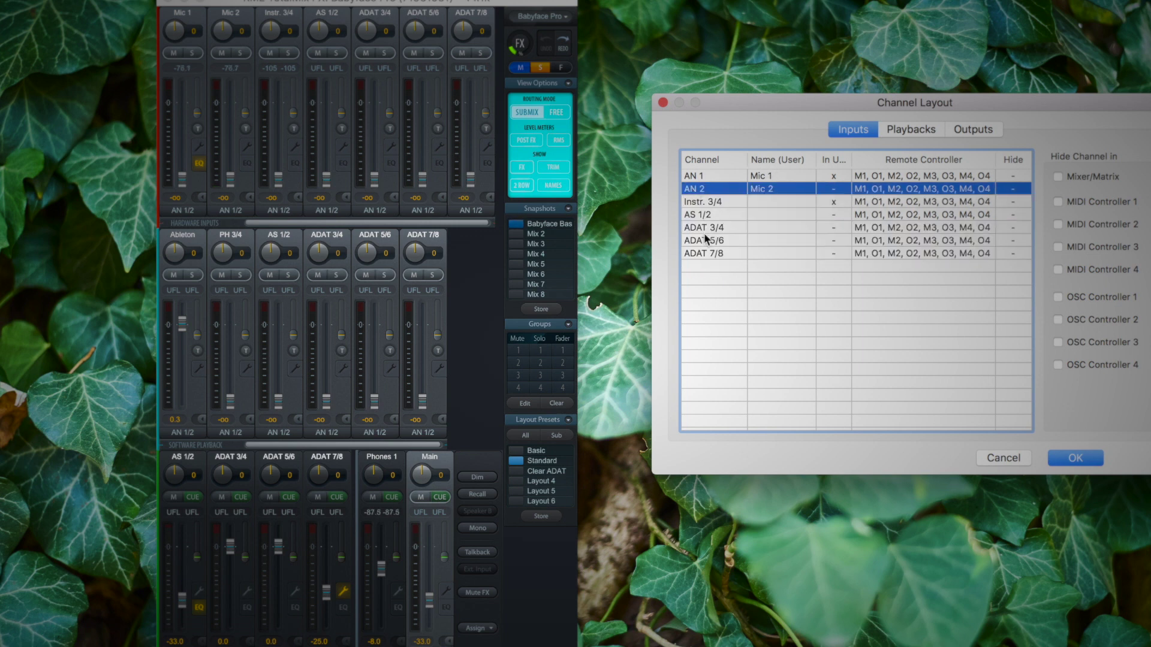
{"action": "left_click", "coordinate": [722, 254], "text": "shift"}
{"action": "left_click", "coordinate": [1059, 178]}
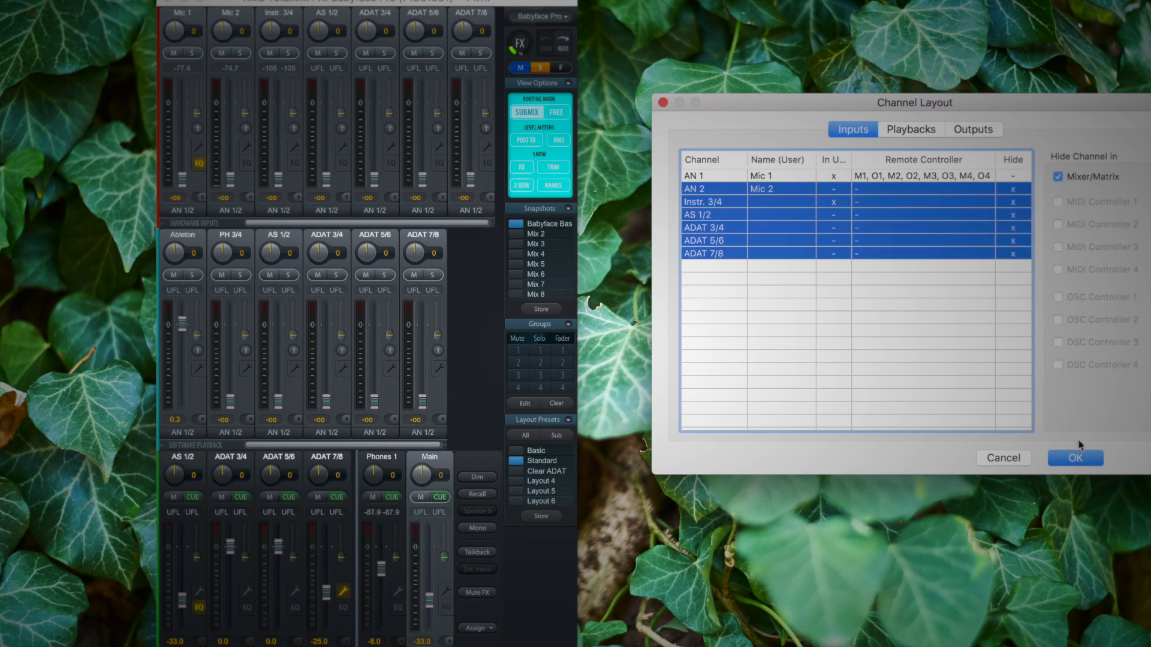
{"action": "left_click", "coordinate": [1076, 457]}
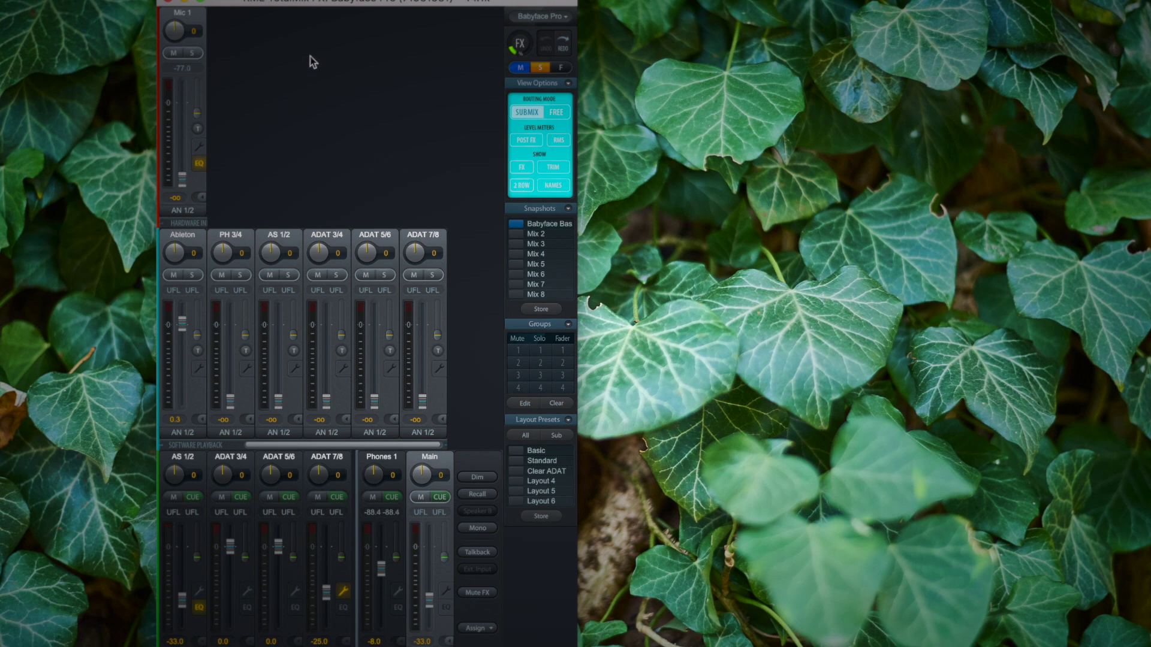
Drag the mixer window rightward toward the centre of the screen
{"action": "left_click_drag", "start_coordinate": [322, 5], "coordinate": [515, 4]}
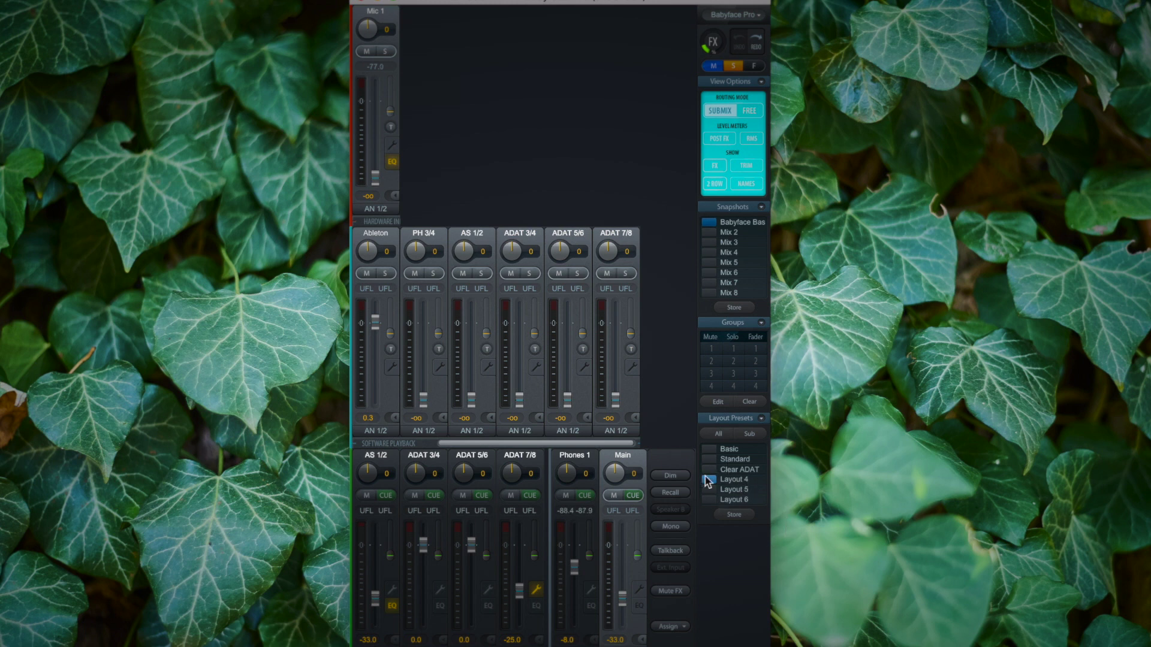
Rename the Layout 4 preset to 'New Layout'
{"action": "double_click", "coordinate": [735, 477]}
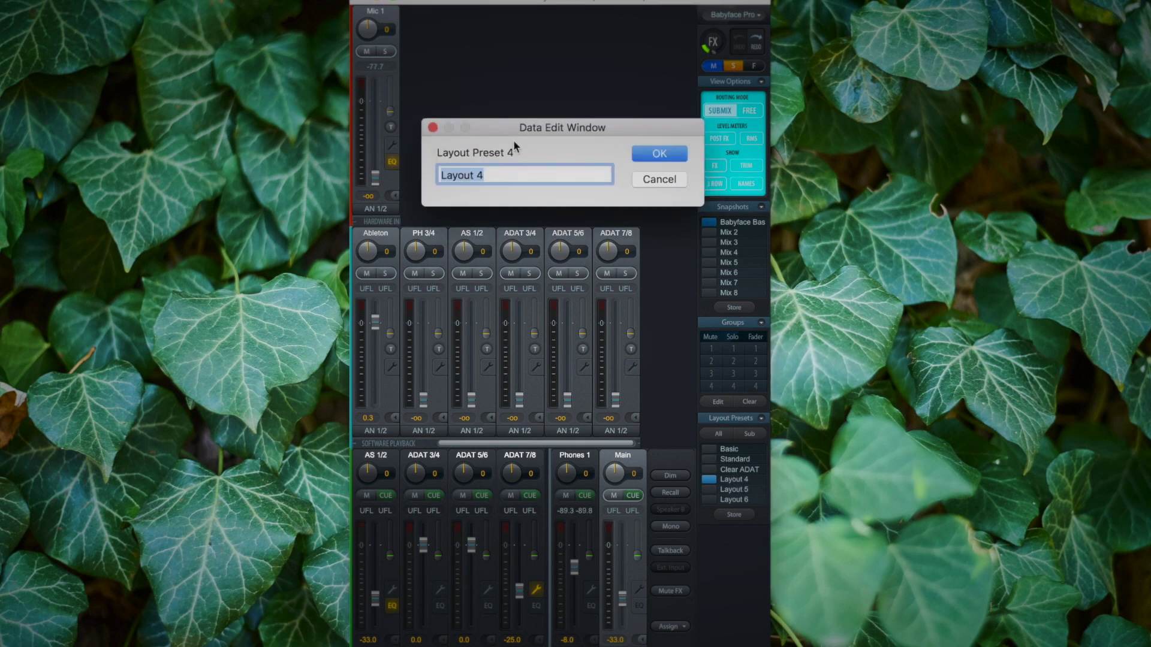
{"action": "type", "text": "New"}
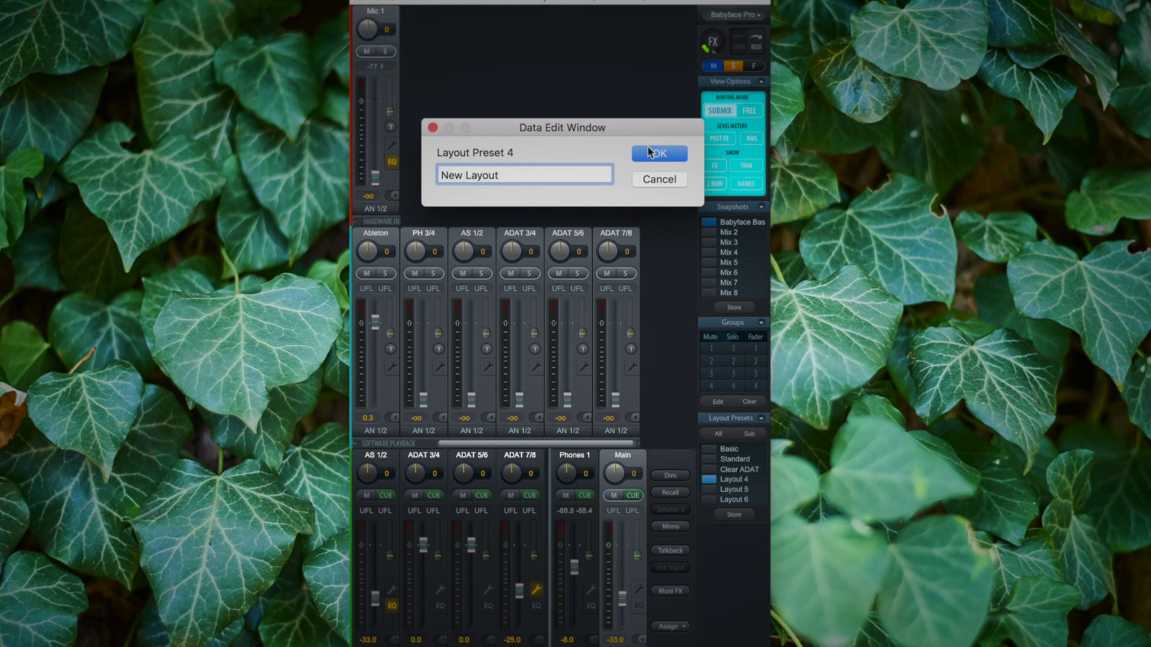
{"action": "left_click", "coordinate": [651, 152]}
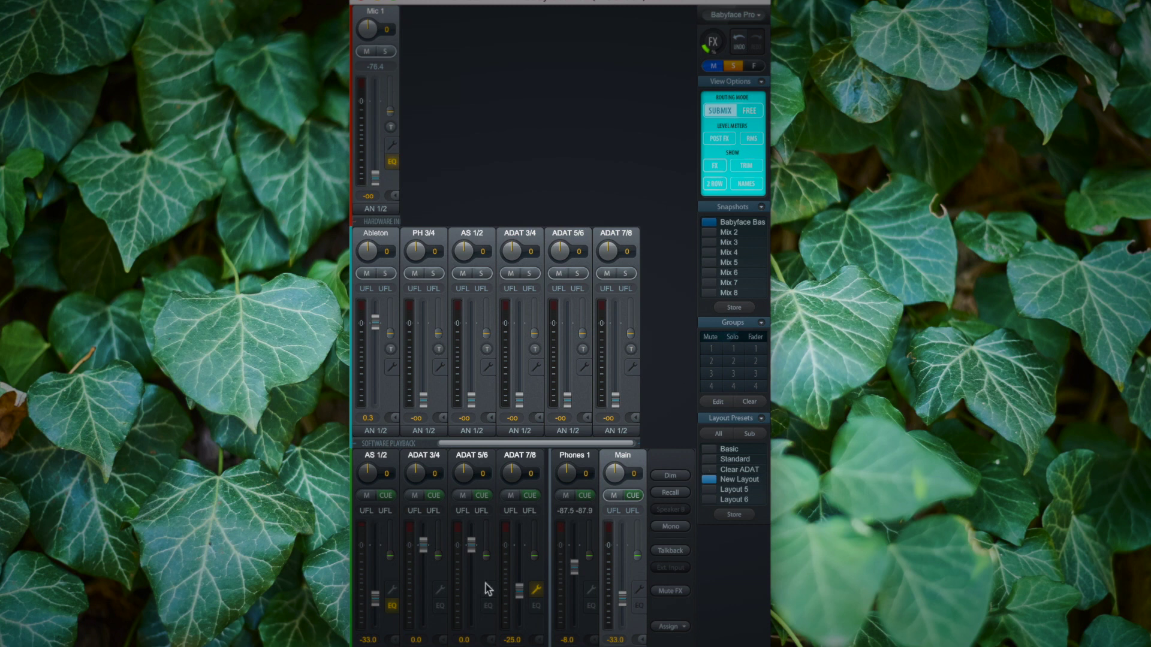
Alternate between the Clear ADAT and Standard layout presets to compare them
{"action": "left_click", "coordinate": [714, 469]}
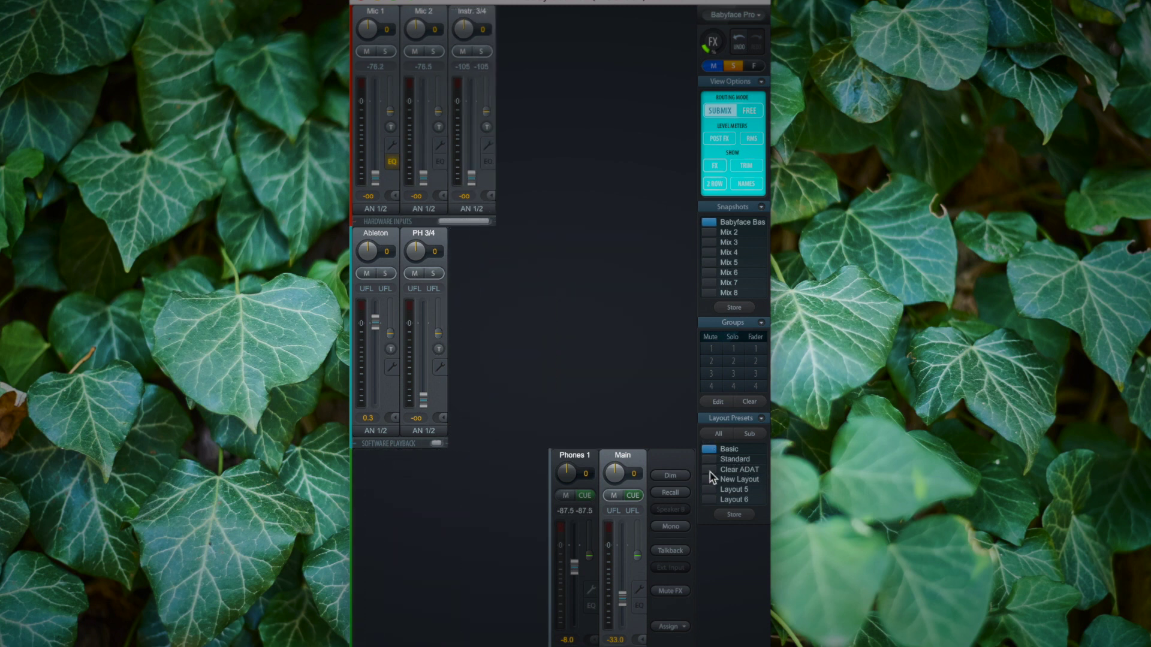
{"action": "left_click", "coordinate": [714, 460]}
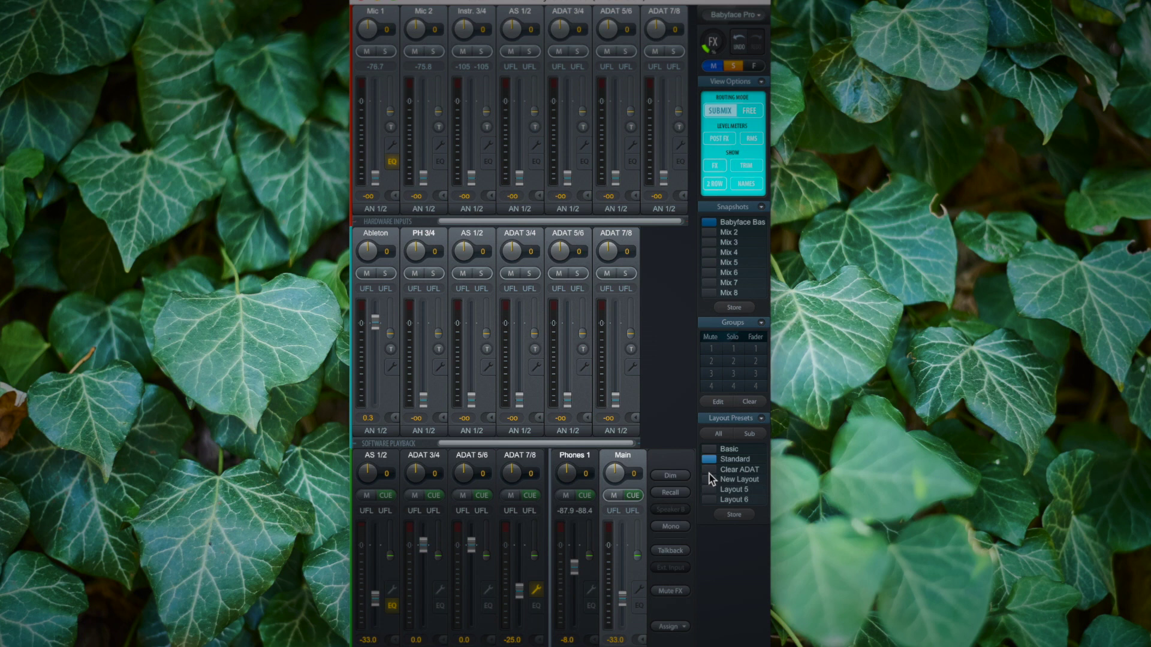
{"action": "left_click", "coordinate": [709, 471]}
{"action": "left_click", "coordinate": [710, 459]}
{"action": "left_click", "coordinate": [711, 470]}
{"action": "left_click", "coordinate": [711, 460]}
{"action": "left_click", "coordinate": [713, 465]}
{"action": "left_click", "coordinate": [711, 462]}
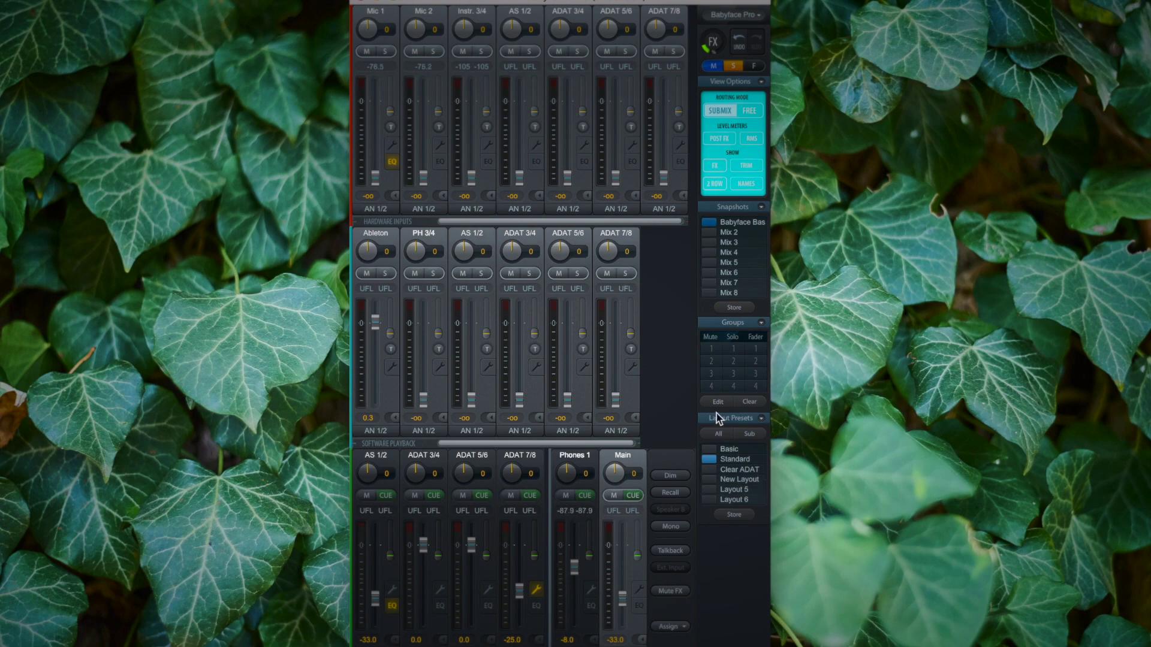